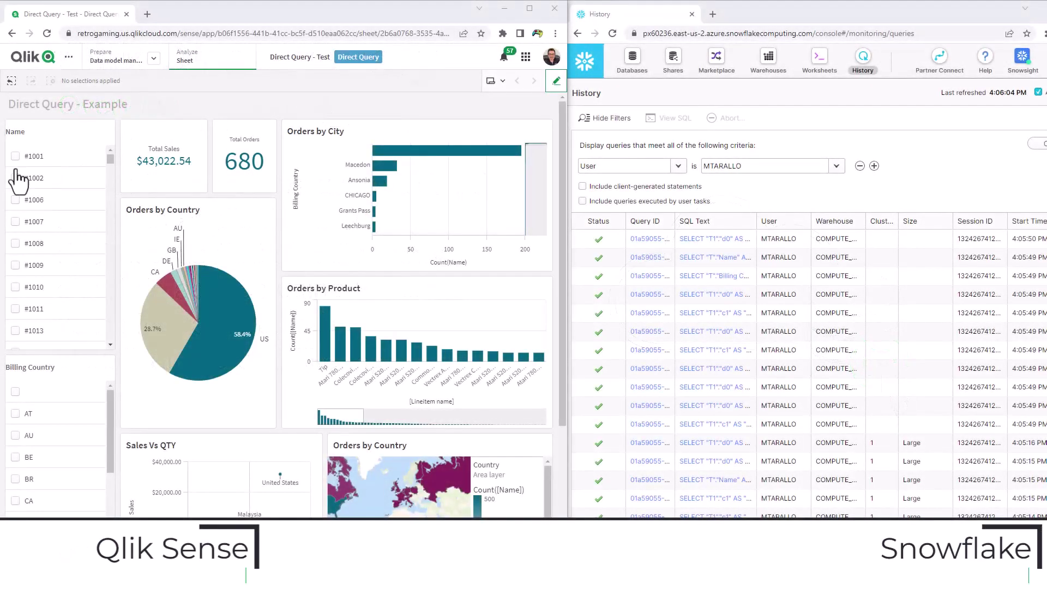
Select orders #1002, #1006 and #1007 in the Name filter and confirm the selection.
left_click(15, 178)
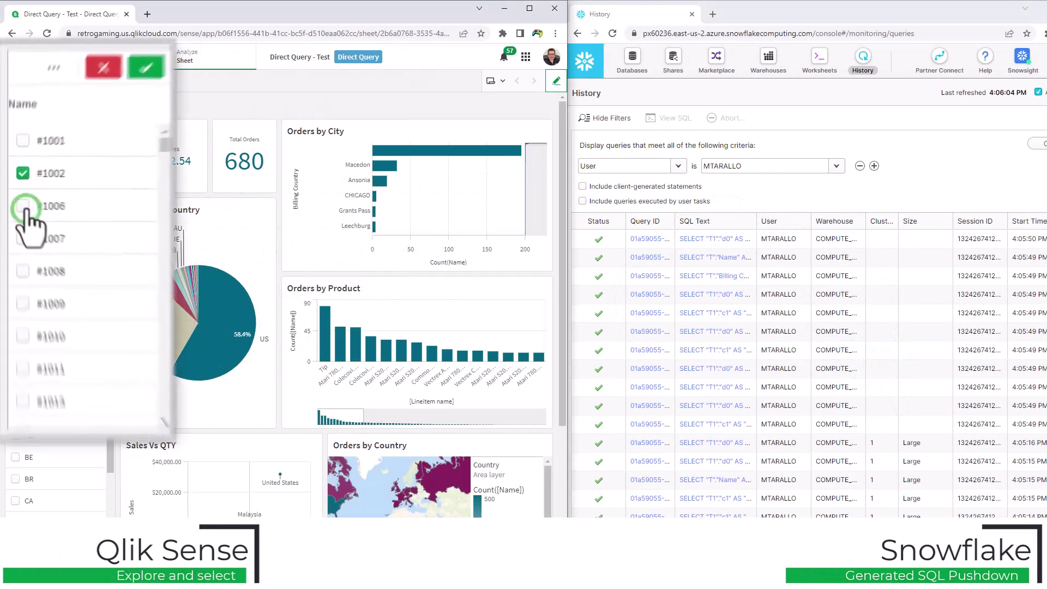
left_click(25, 208)
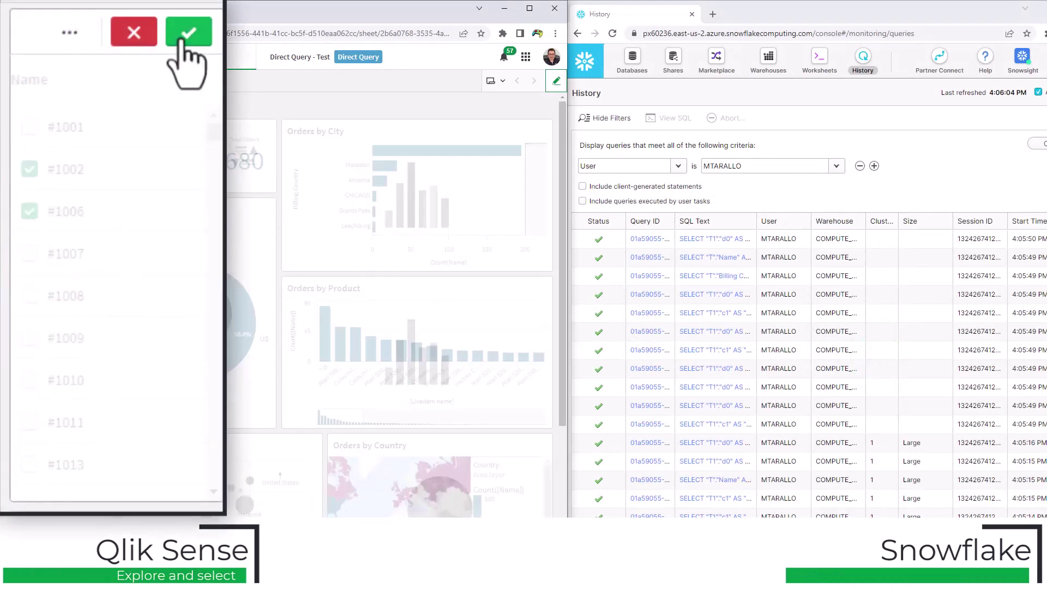
left_click(30, 253)
left_click(189, 31)
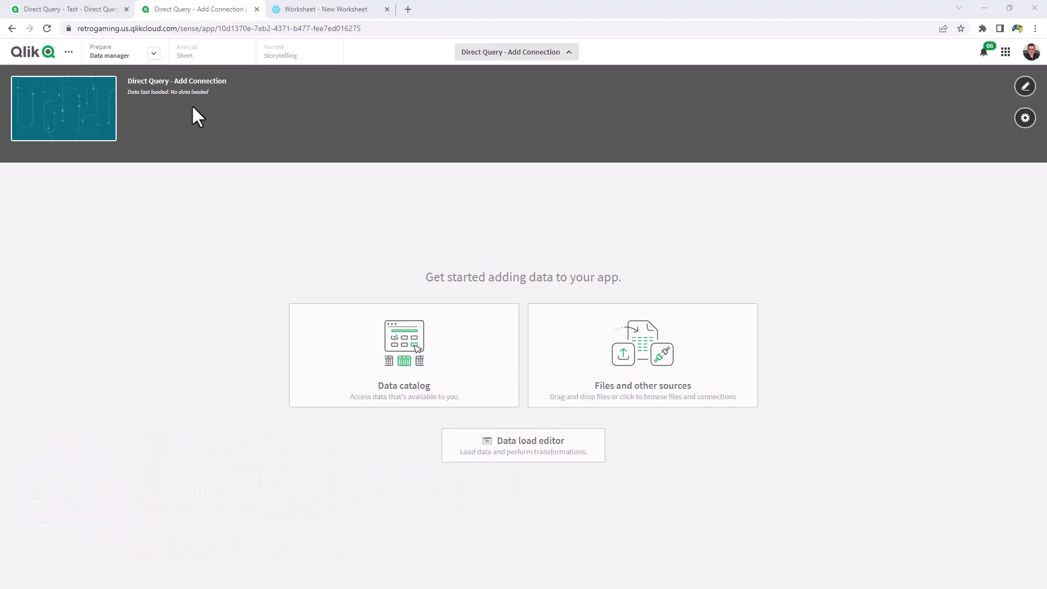
Check the Direct Query - Test app and Snowflake worksheet, then return to the Add Connection app.
left_click(94, 11)
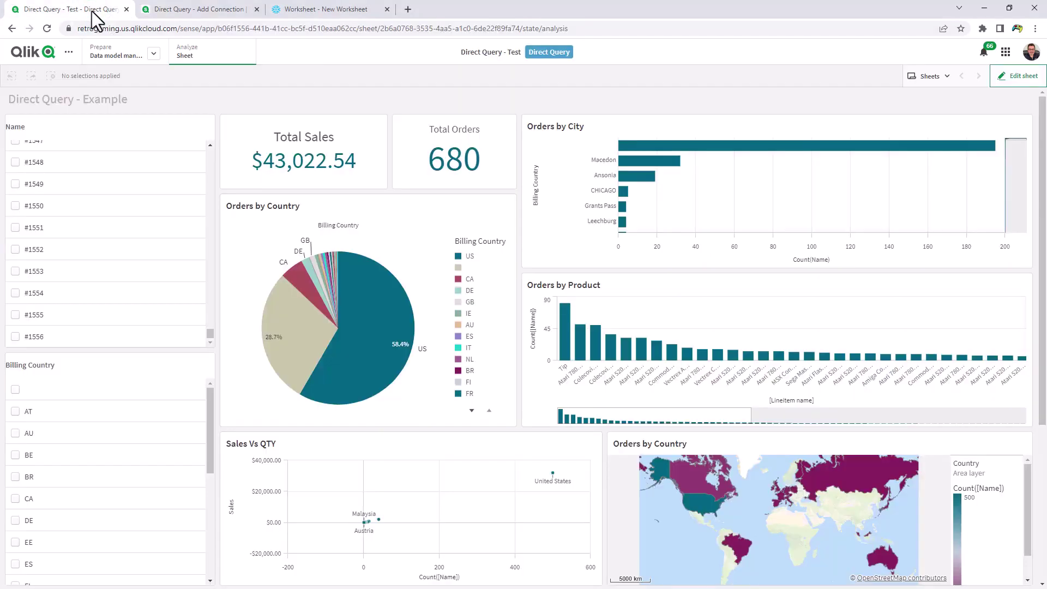
left_click(307, 10)
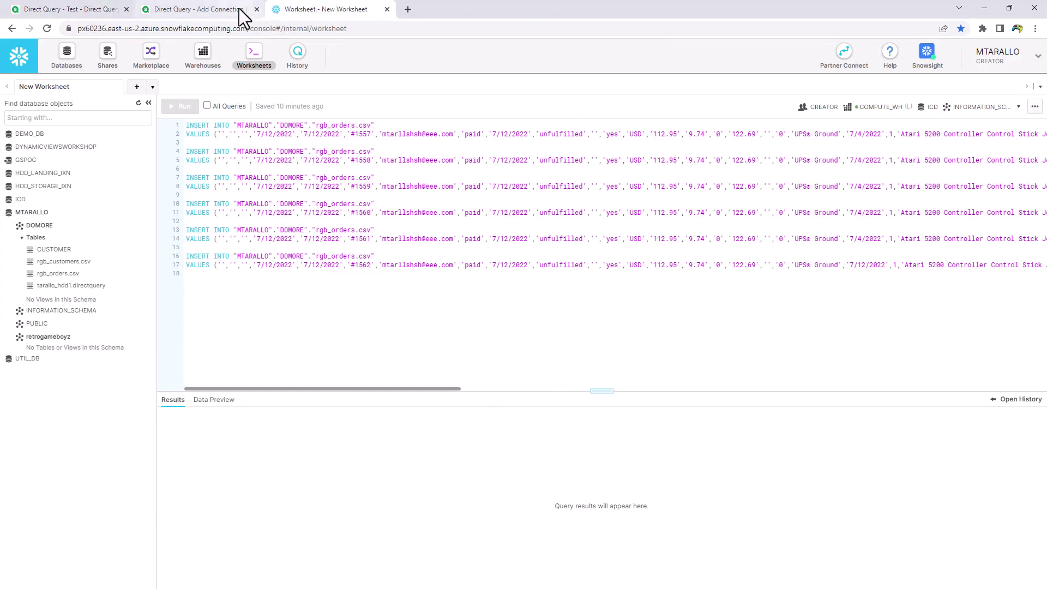
left_click(217, 11)
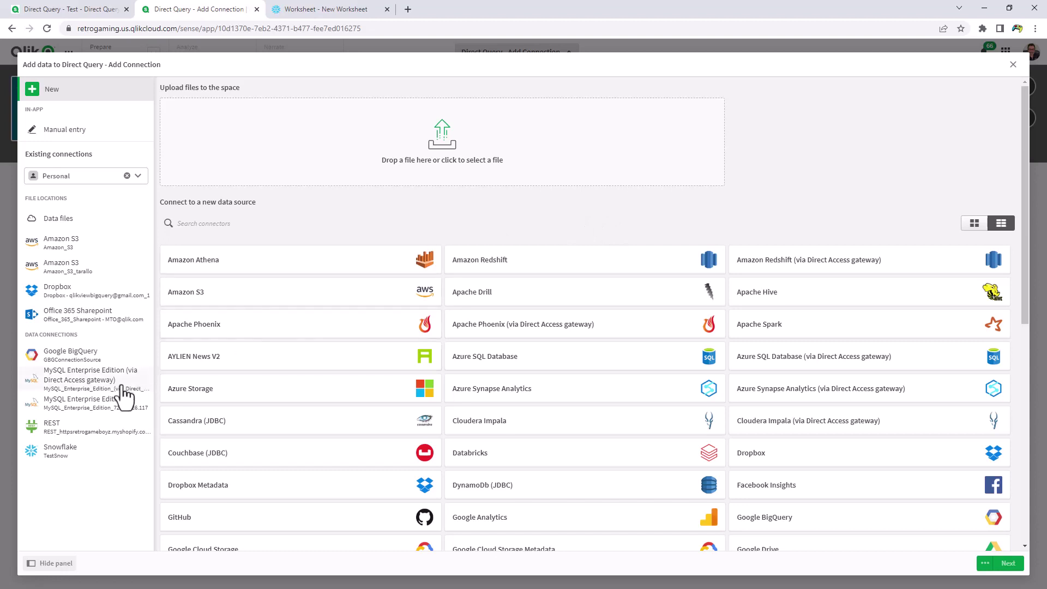
Open the Snowflake TestSnow connection and show its more-options menu.
left_click(77, 453)
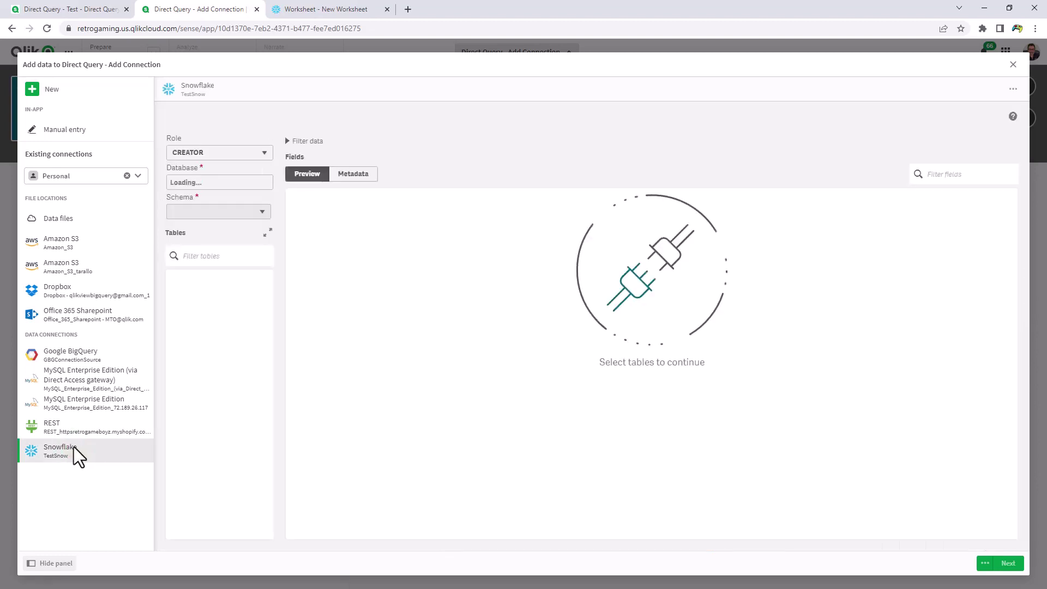
left_click(1012, 89)
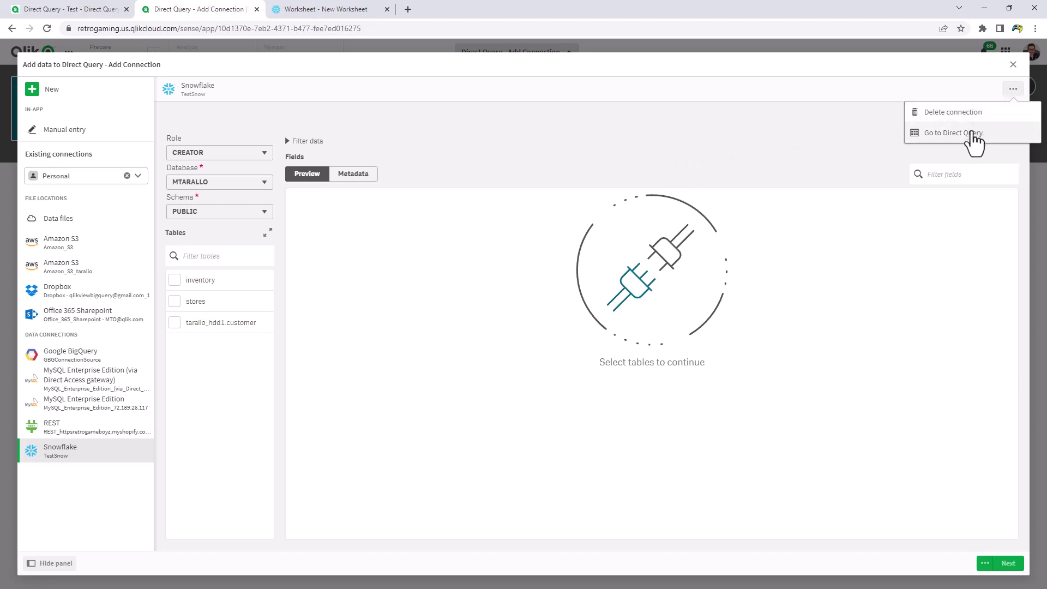
Go to Direct Query with role PUBLIC, schema DOMORE, and tables rgb_customers.csv and rgb_orders.csv.
left_click(972, 134)
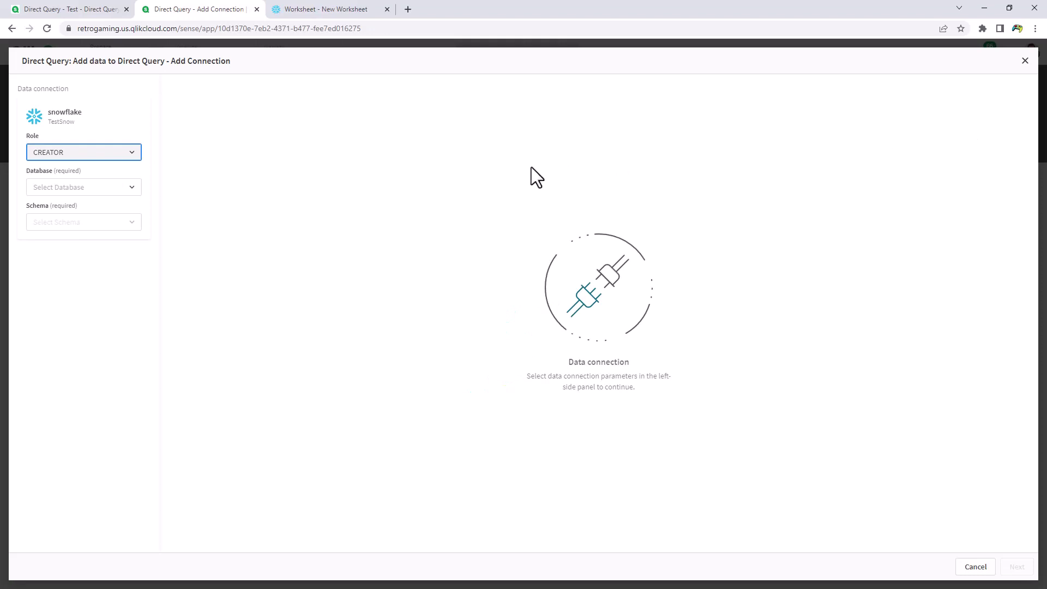
left_click(132, 155)
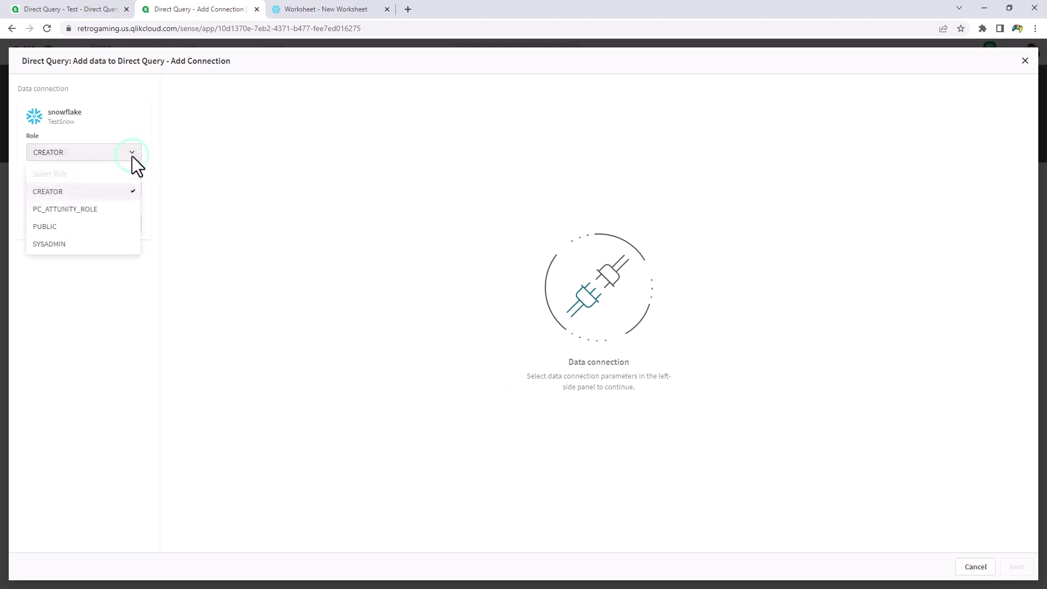
left_click(89, 226)
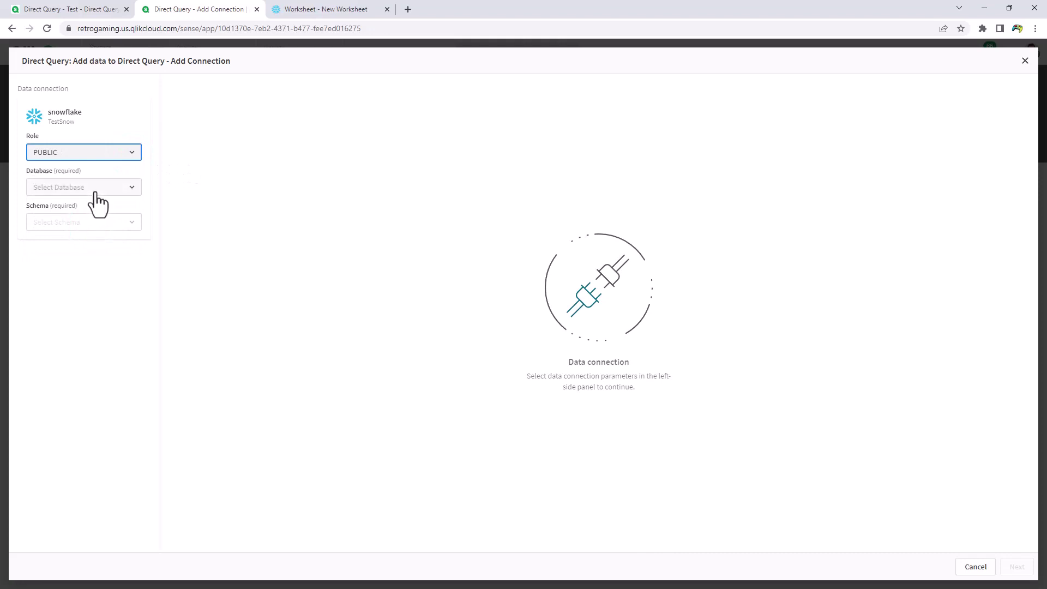
left_click(95, 191)
left_click(72, 332)
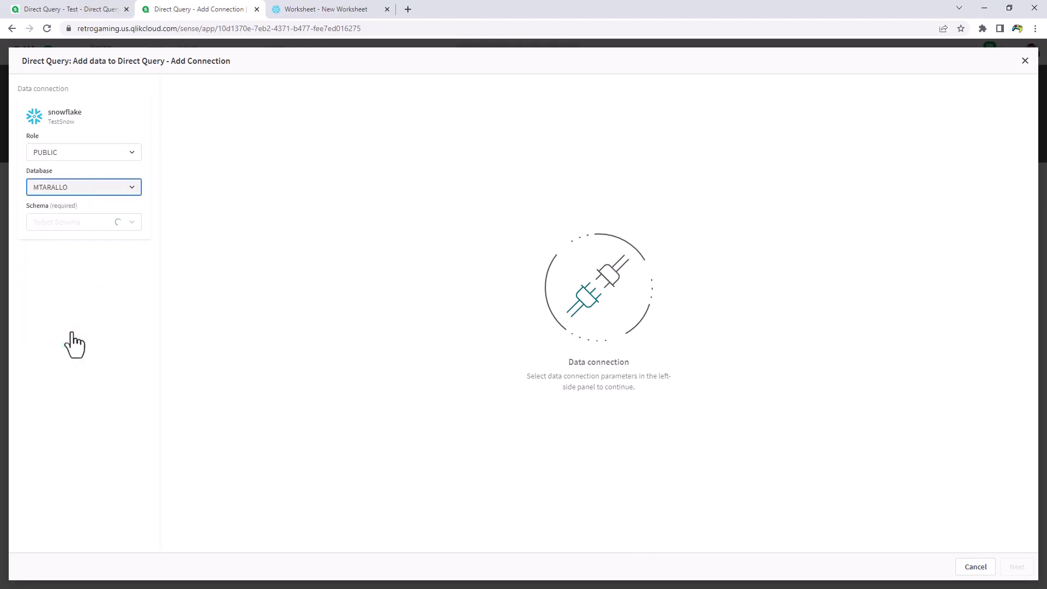
left_click(104, 222)
left_click(88, 263)
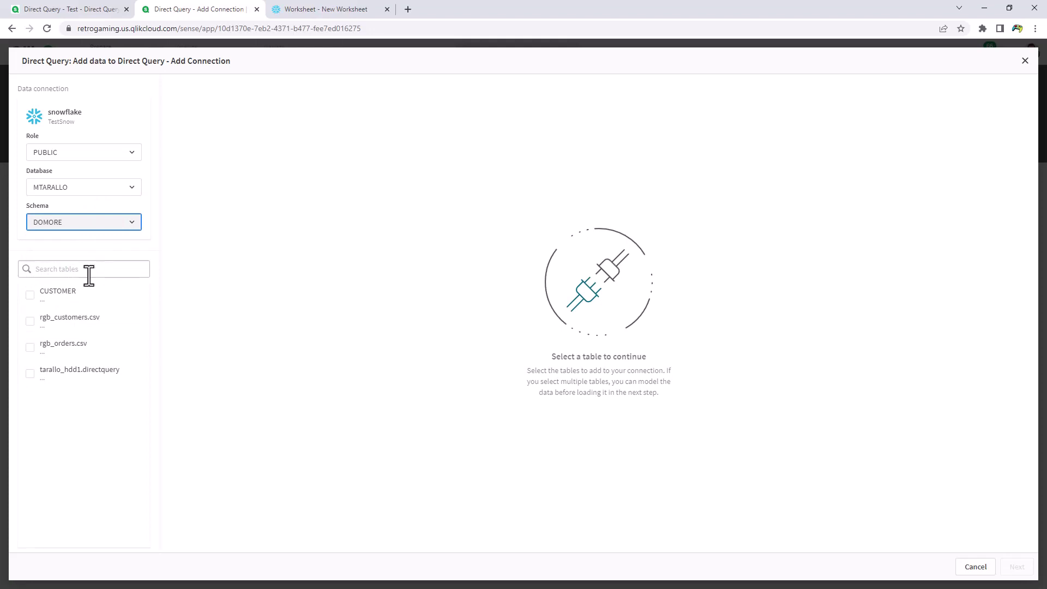
left_click_drag(31, 323, 31, 322)
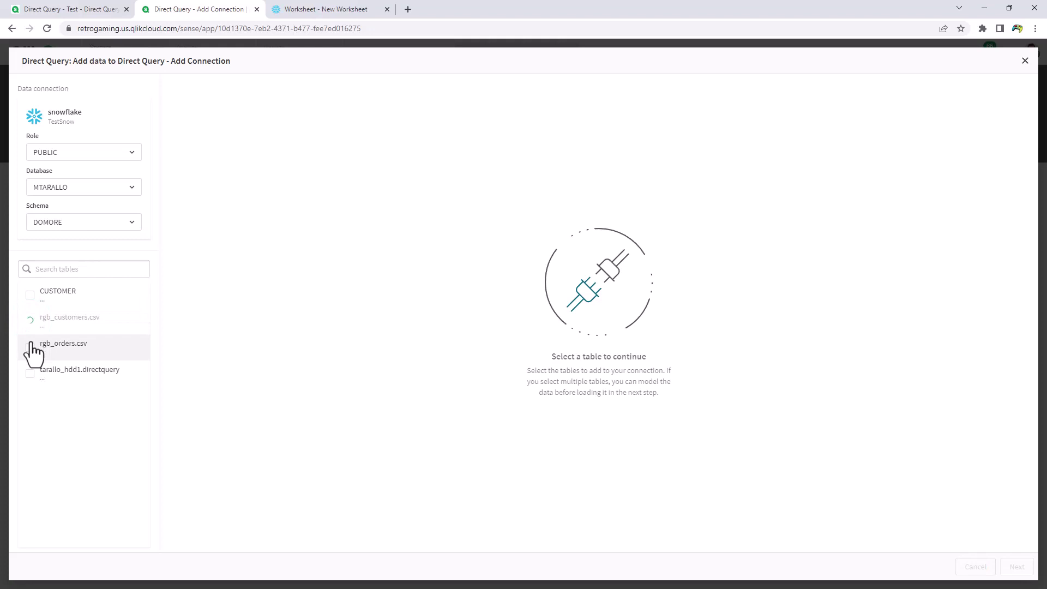
left_click(30, 347)
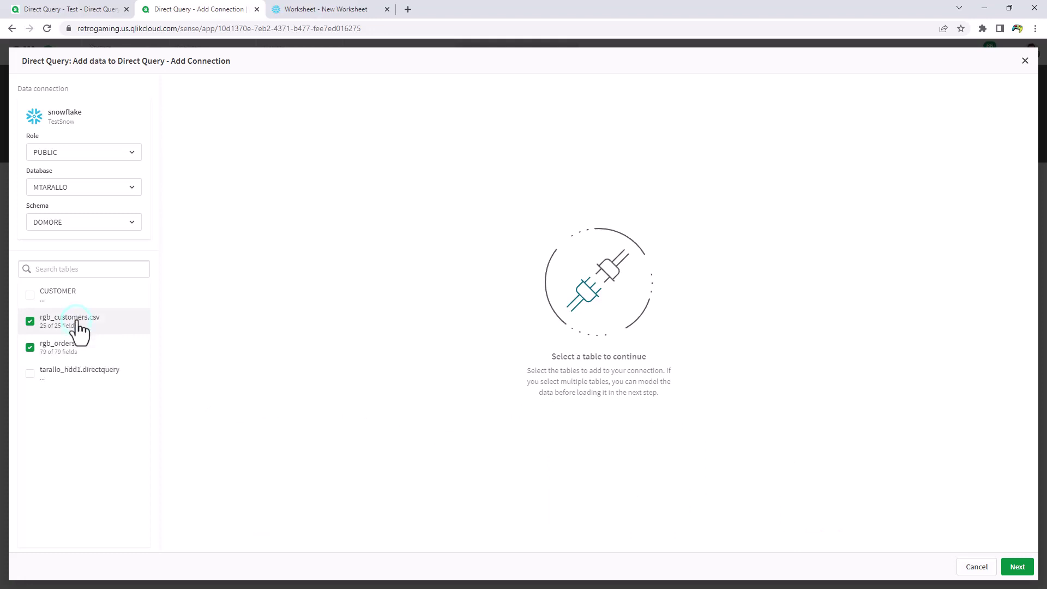
Exclude the FASTLOADER fields from rgb_customers.csv, keeping 20 fields.
left_click(77, 322)
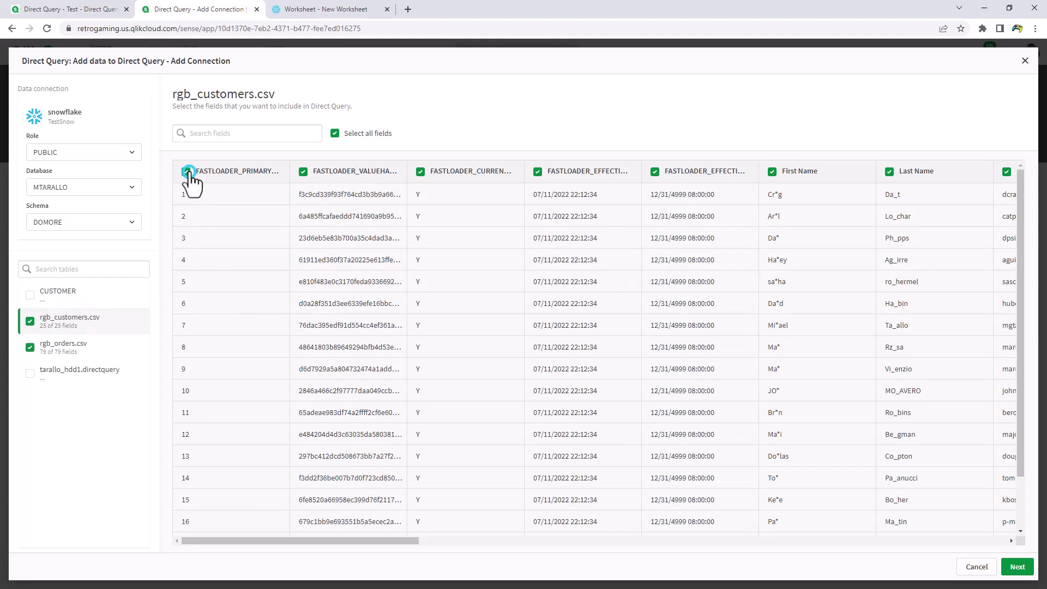
left_click(186, 172)
left_click(303, 173)
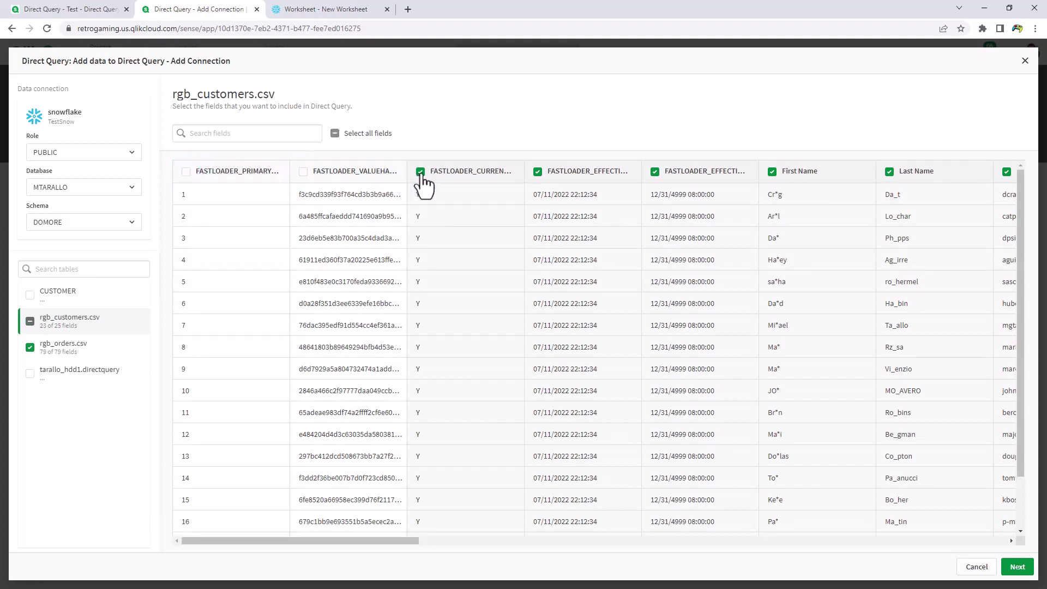
left_click(538, 172)
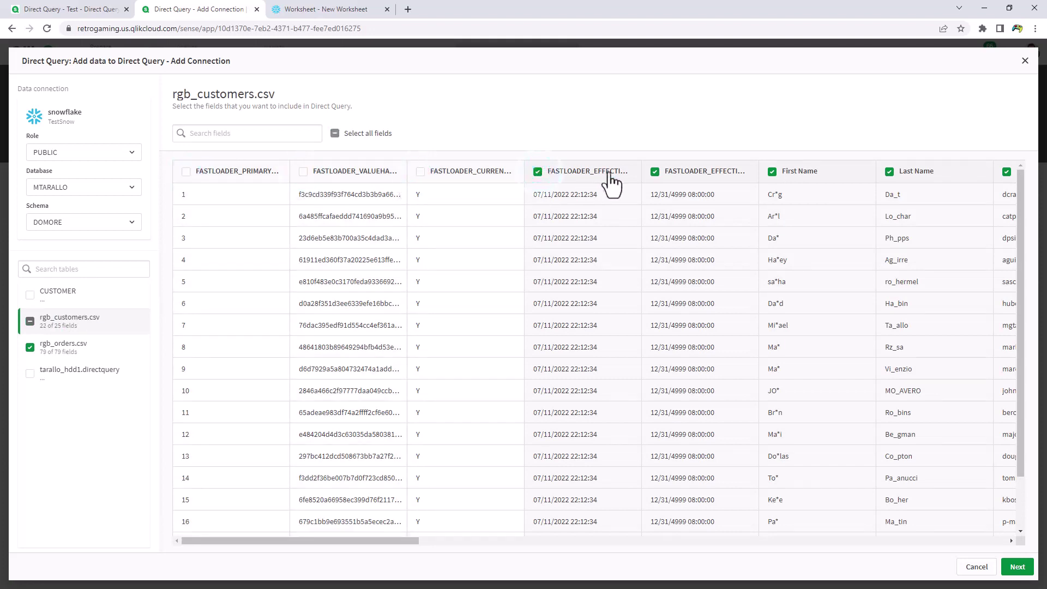
left_click(655, 172)
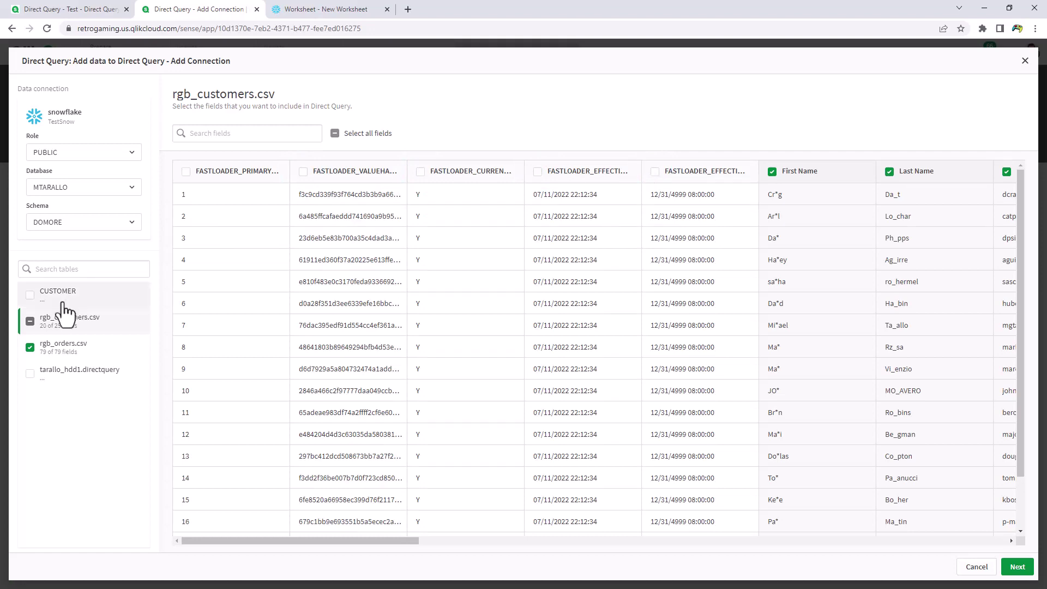
Exclude the FASTLOADER fields from rgb_orders.csv, keeping 74 fields, and save the model.
left_click(60, 345)
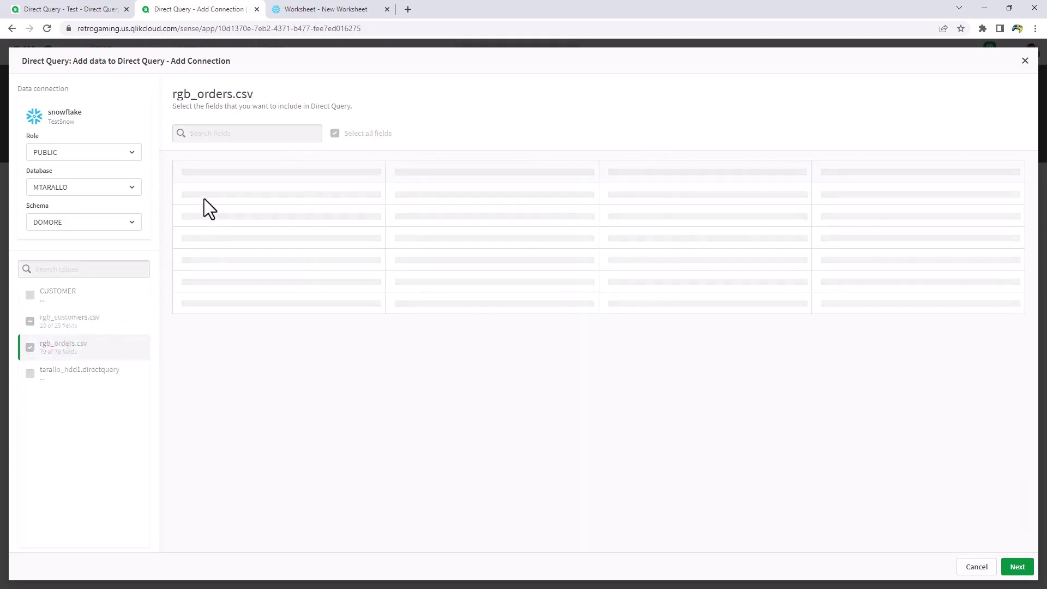
left_click(186, 172)
left_click(304, 171)
left_click(538, 172)
left_click(656, 172)
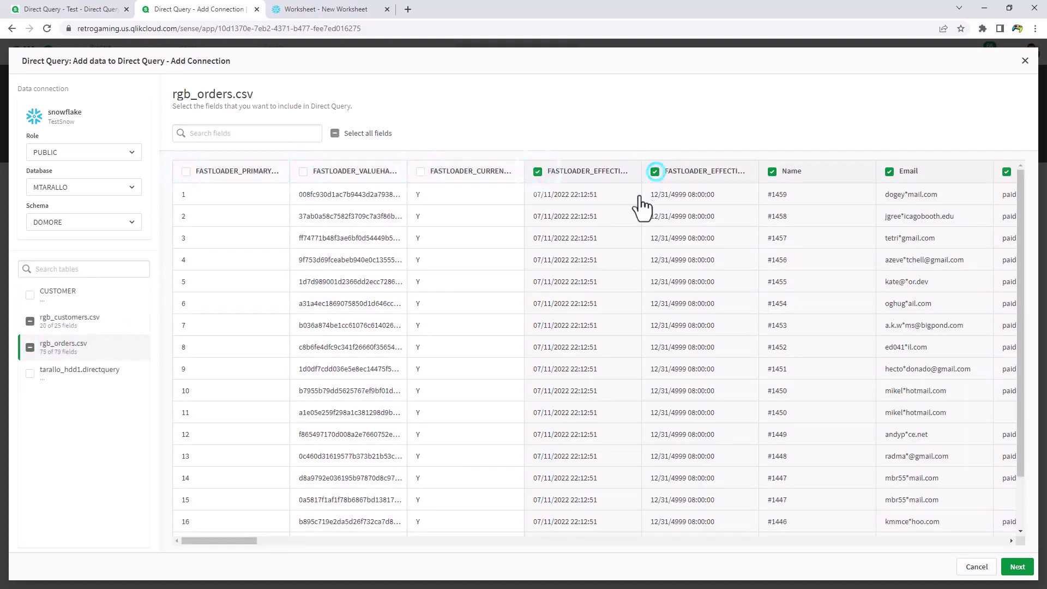
left_click(1018, 568)
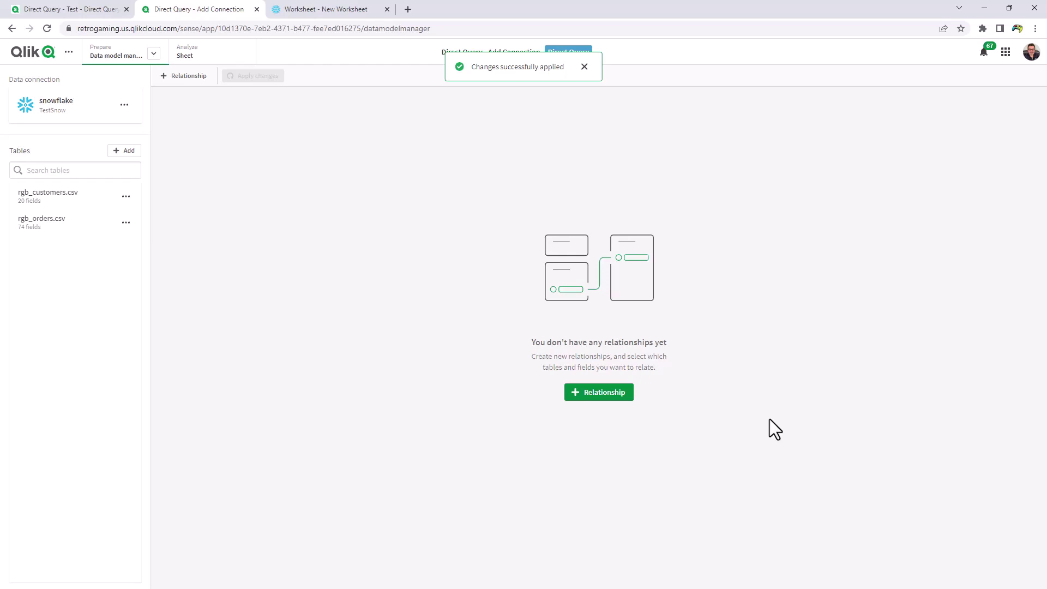
Start a full outer join relationship from rgb_orders.csv to rgb_customers.csv.
left_click(595, 393)
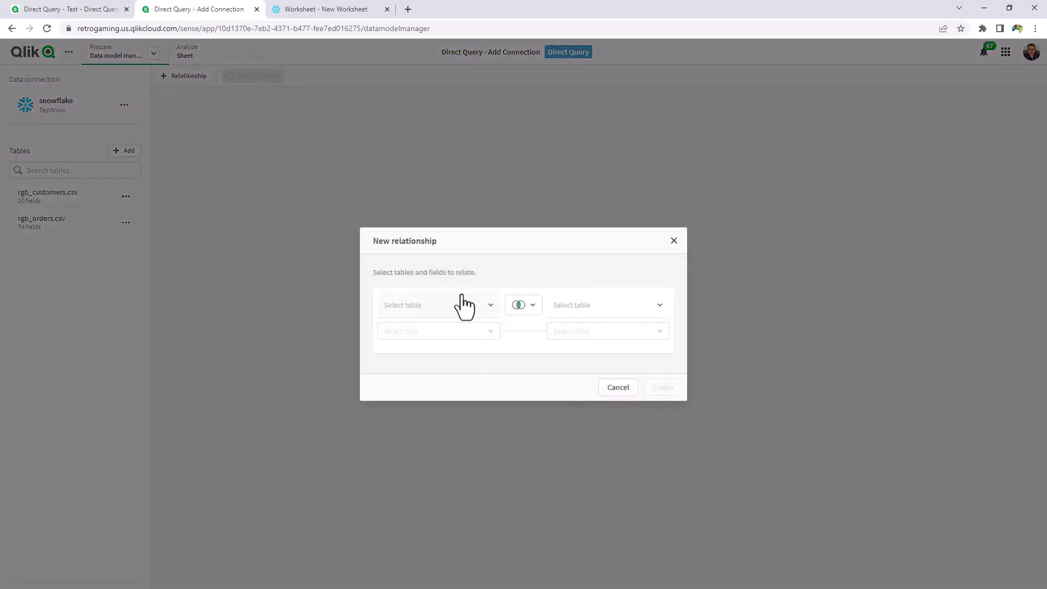
left_click(464, 304)
left_click(438, 377)
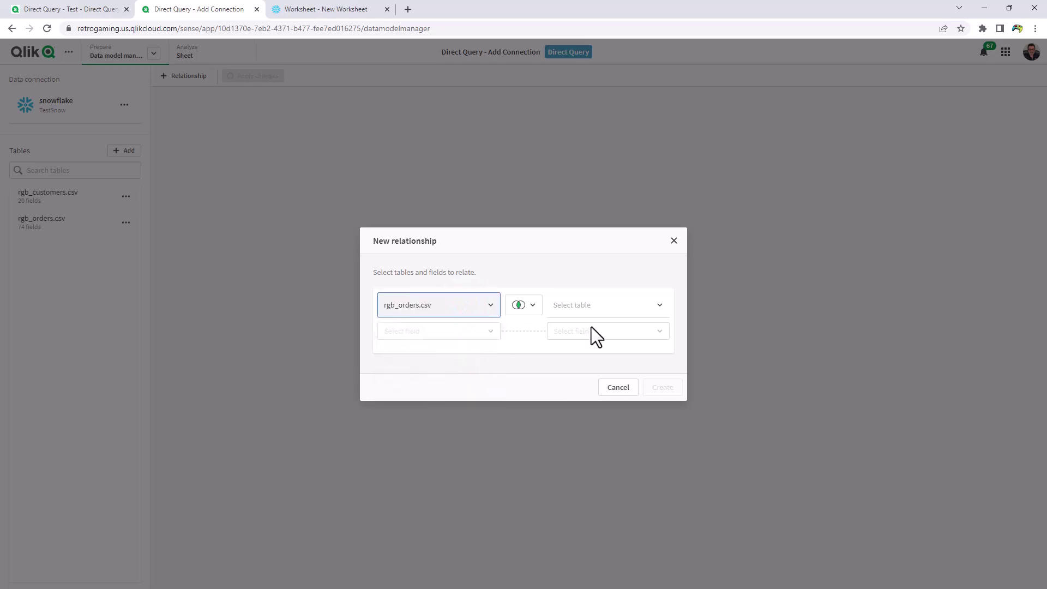
left_click(623, 310)
left_click(605, 355)
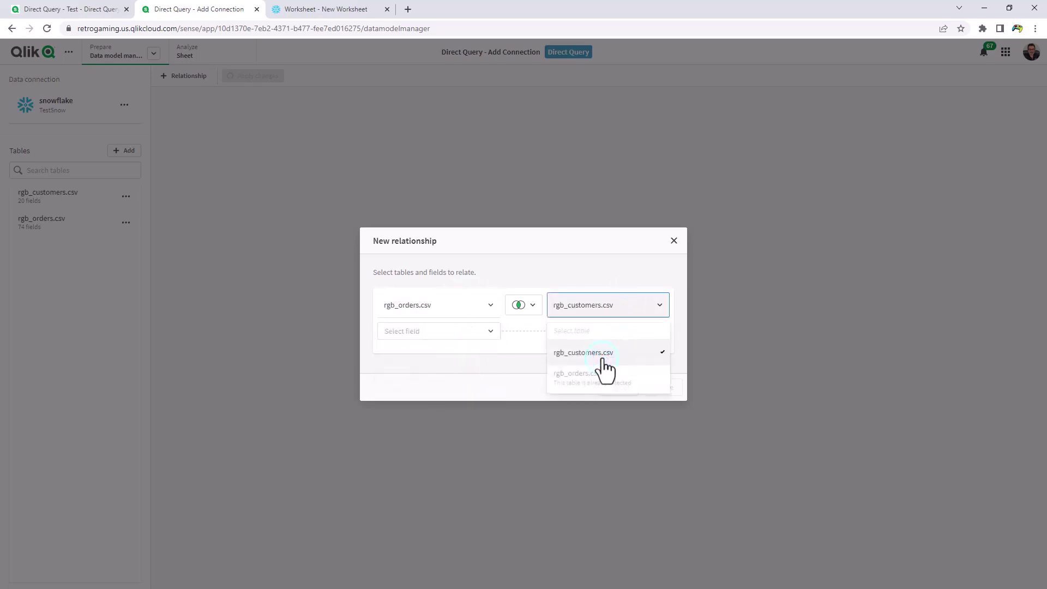
left_click(532, 307)
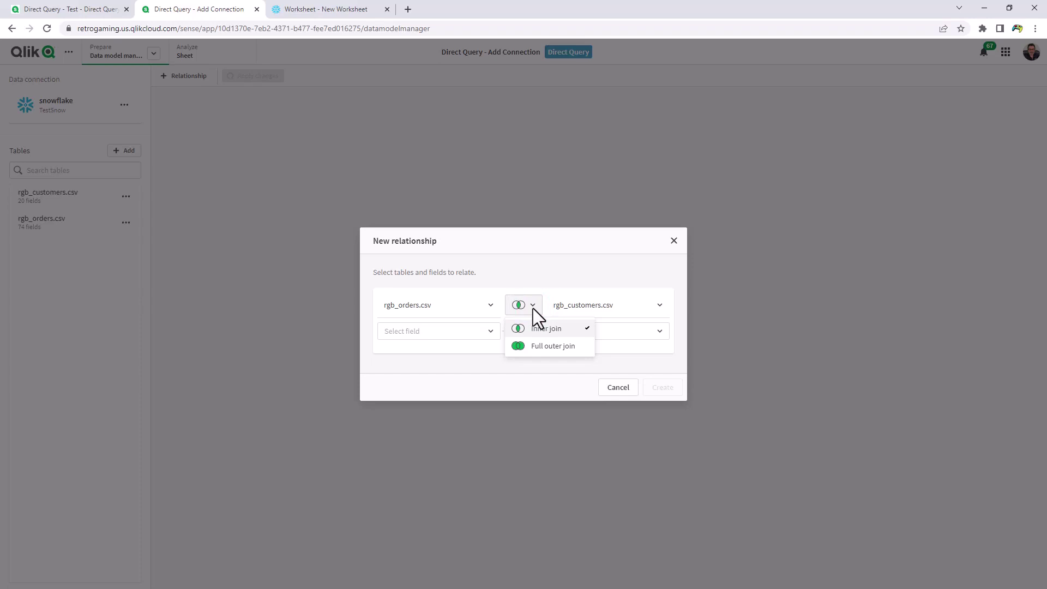
left_click(536, 350)
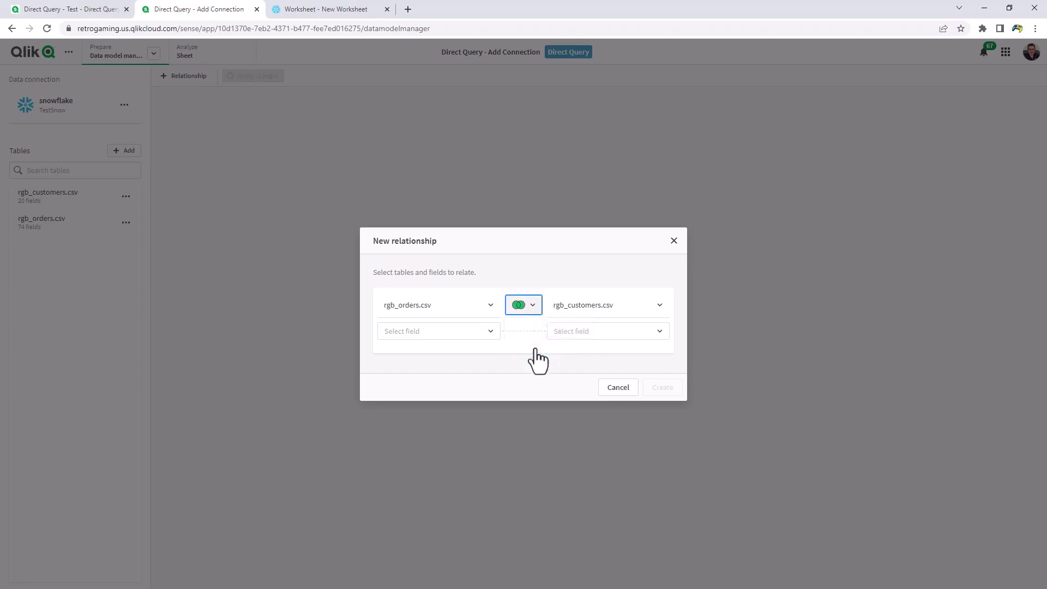
Match the two tables on their Email fields and create the relationship.
left_click(489, 331)
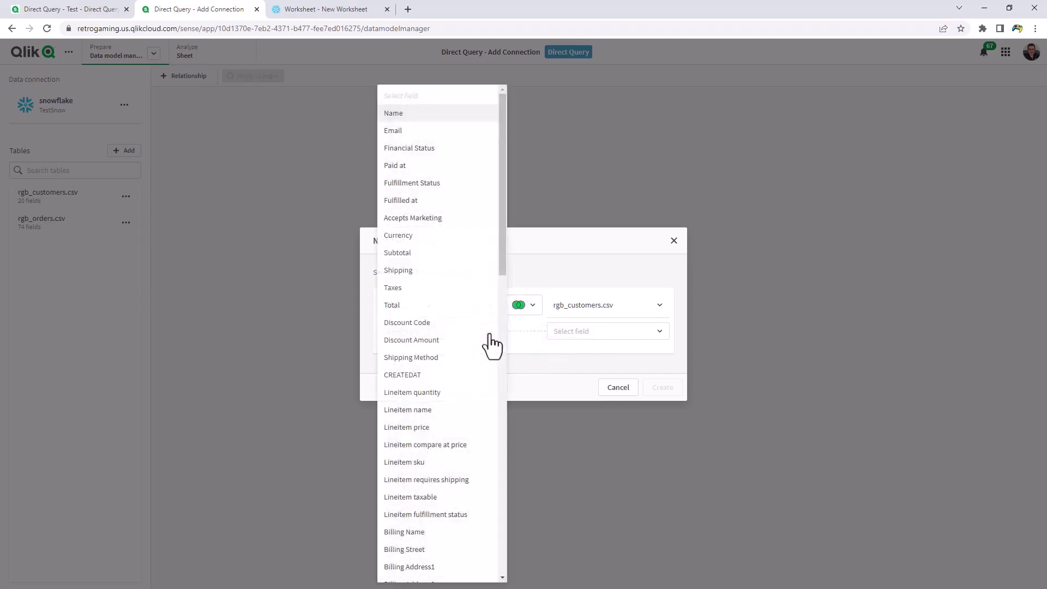
left_click(437, 131)
left_click(622, 333)
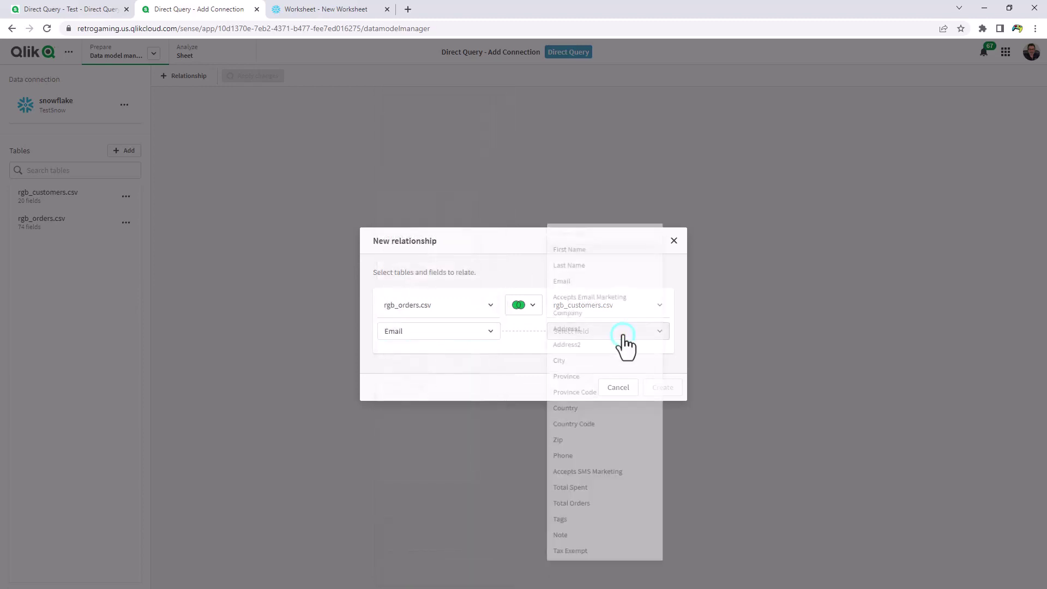
left_click(594, 278)
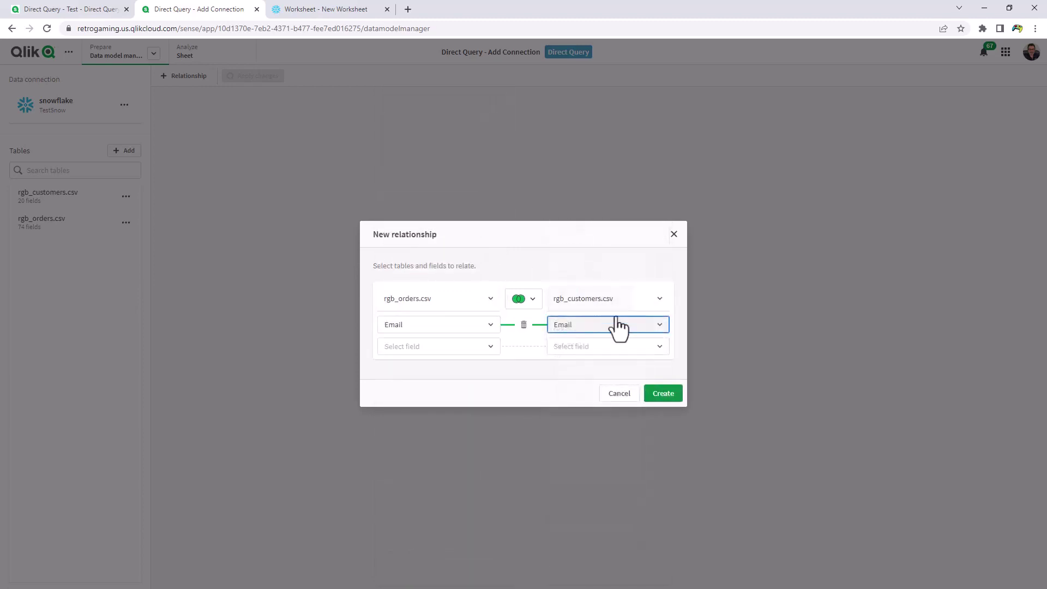
left_click(662, 398)
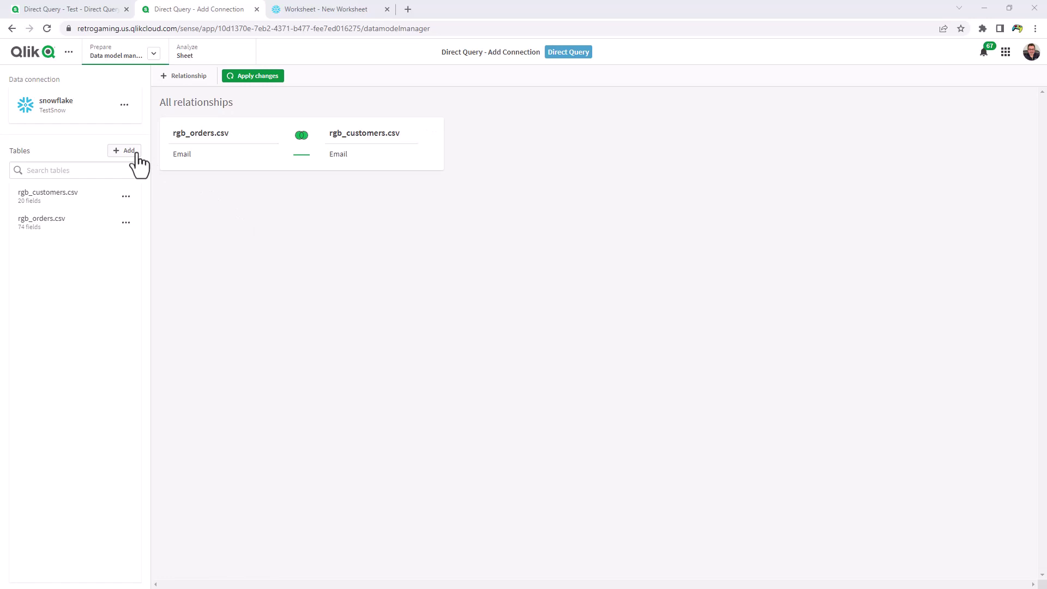
Apply the pending Email relationship changes to the Direct Query data model.
left_click(126, 107)
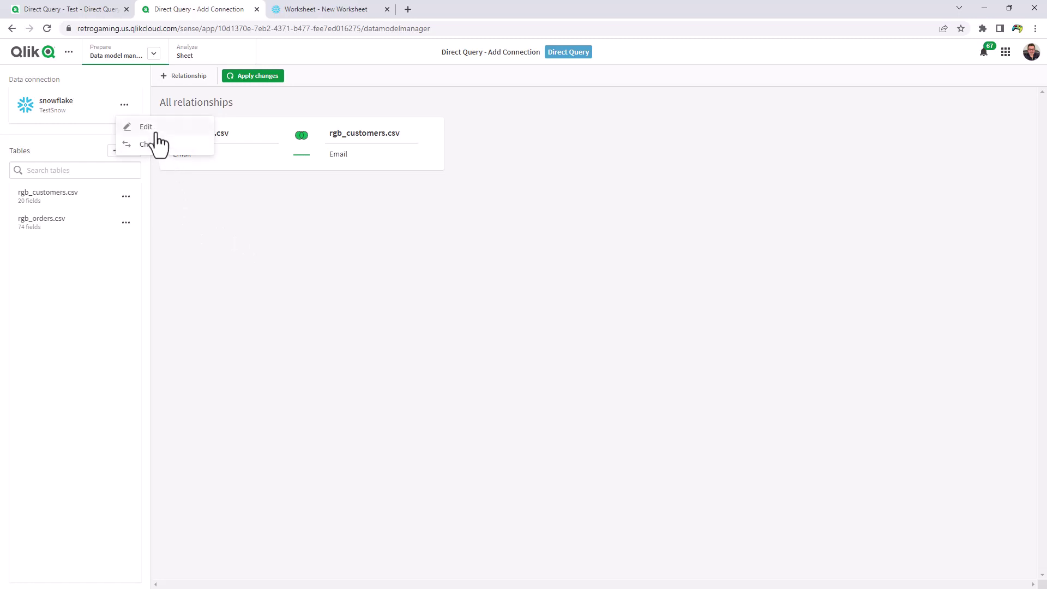
left_click(210, 210)
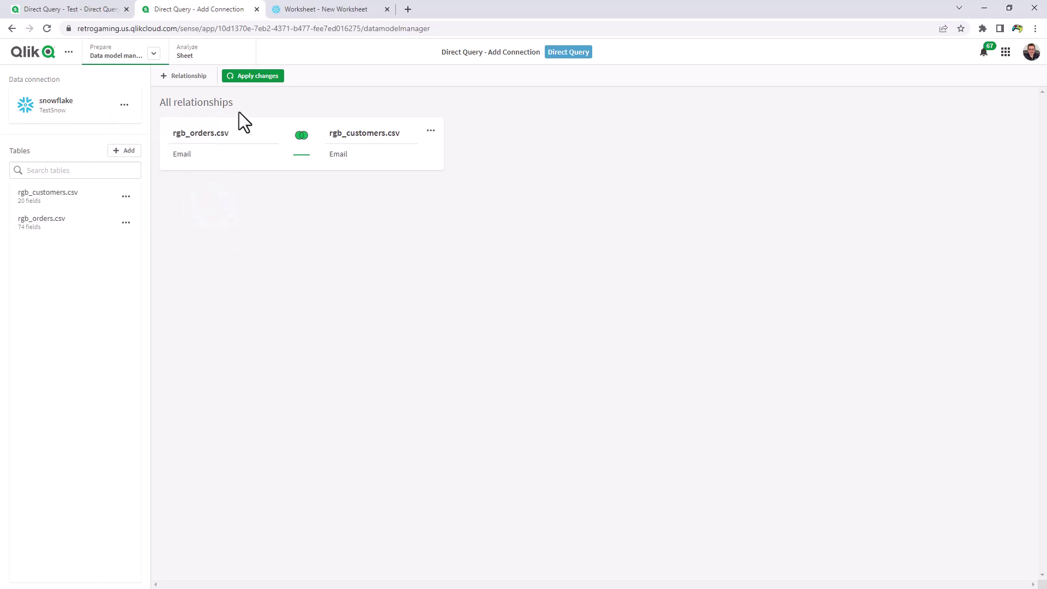
left_click(251, 80)
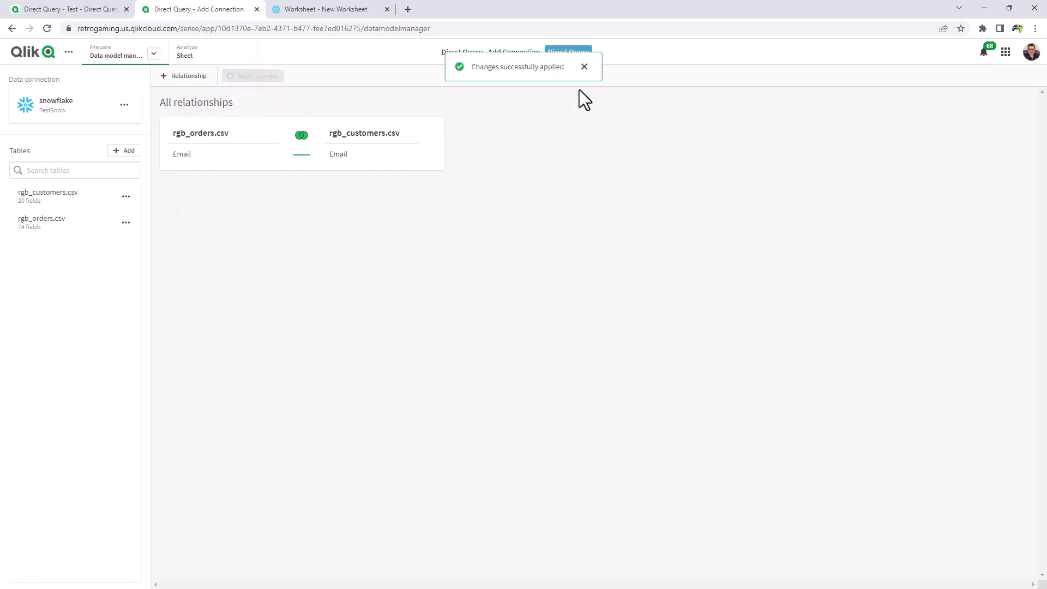
Review the IMPORT LIVE load script in the Data load editor, then return to the sheet.
left_click(584, 67)
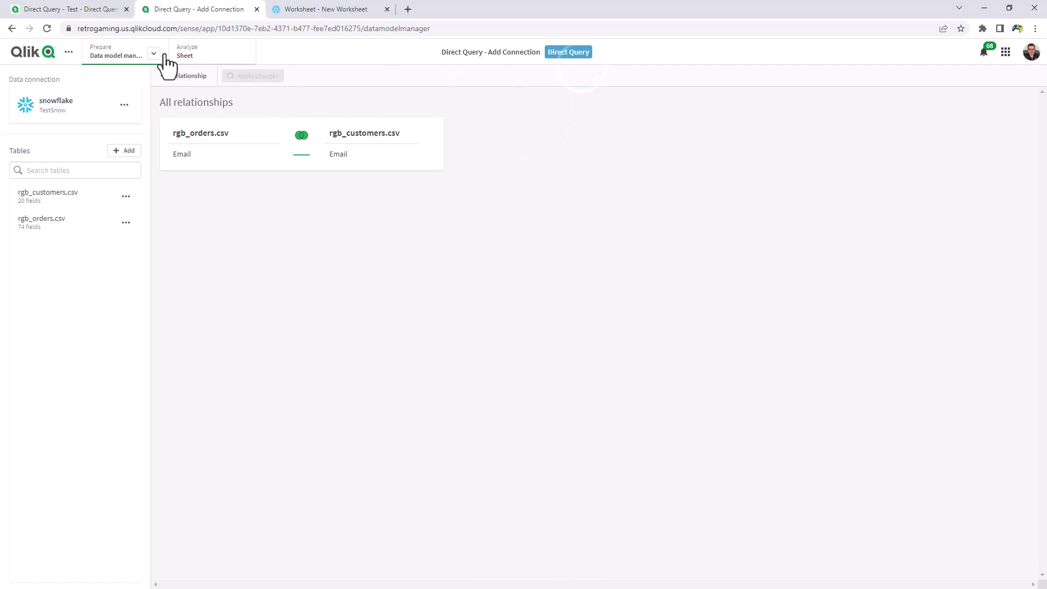
left_click(154, 54)
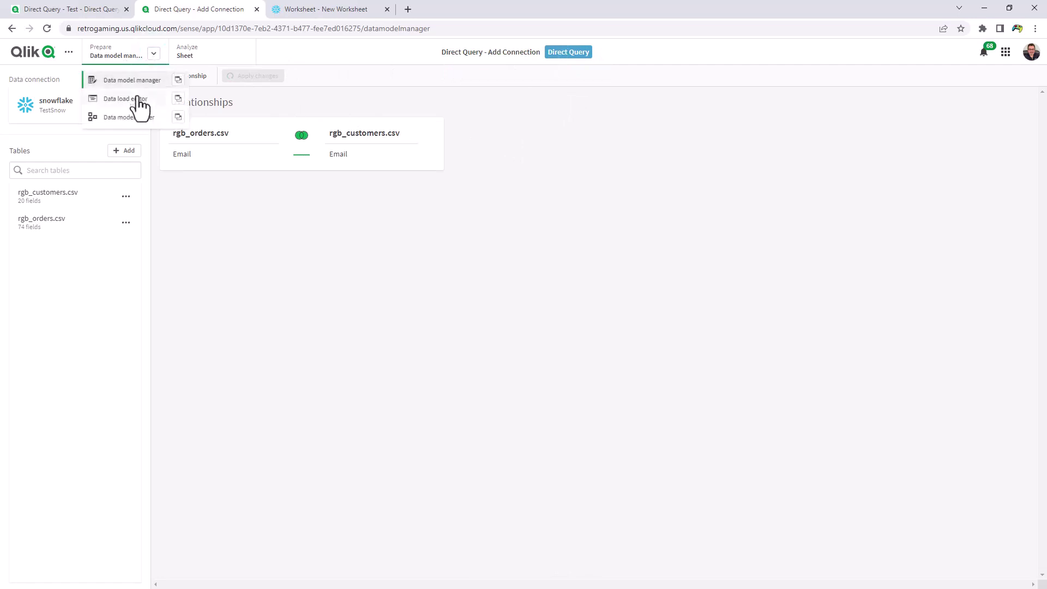
left_click(137, 98)
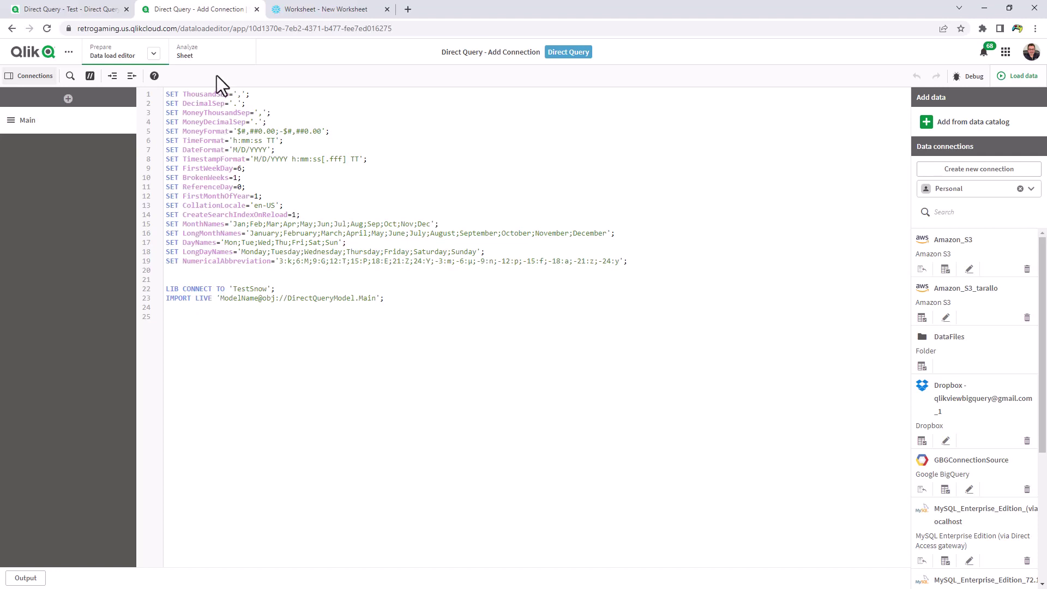
left_click(197, 59)
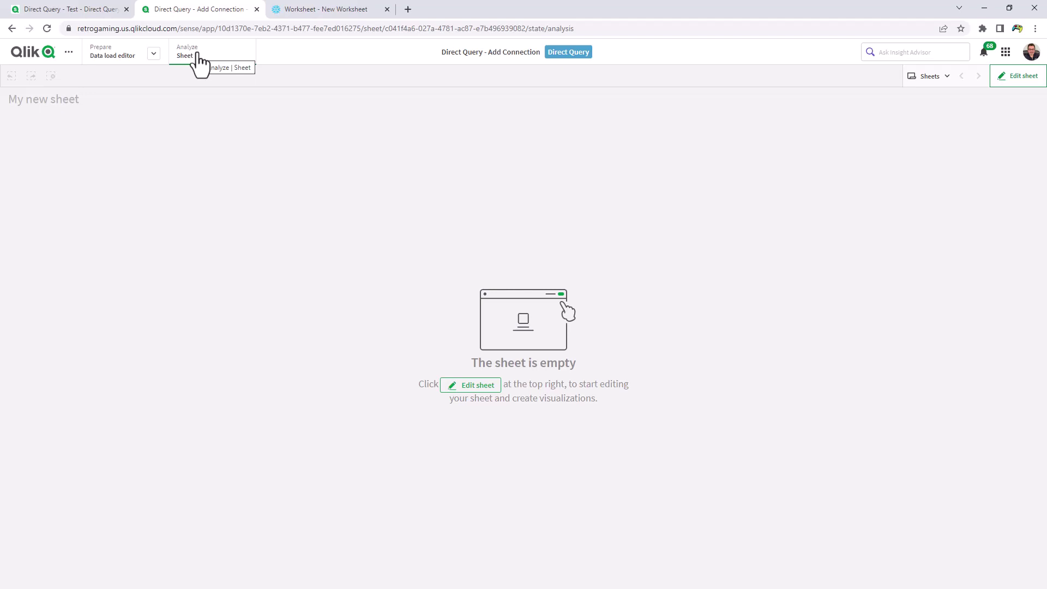
Put the empty My new sheet into edit mode.
left_click(1018, 77)
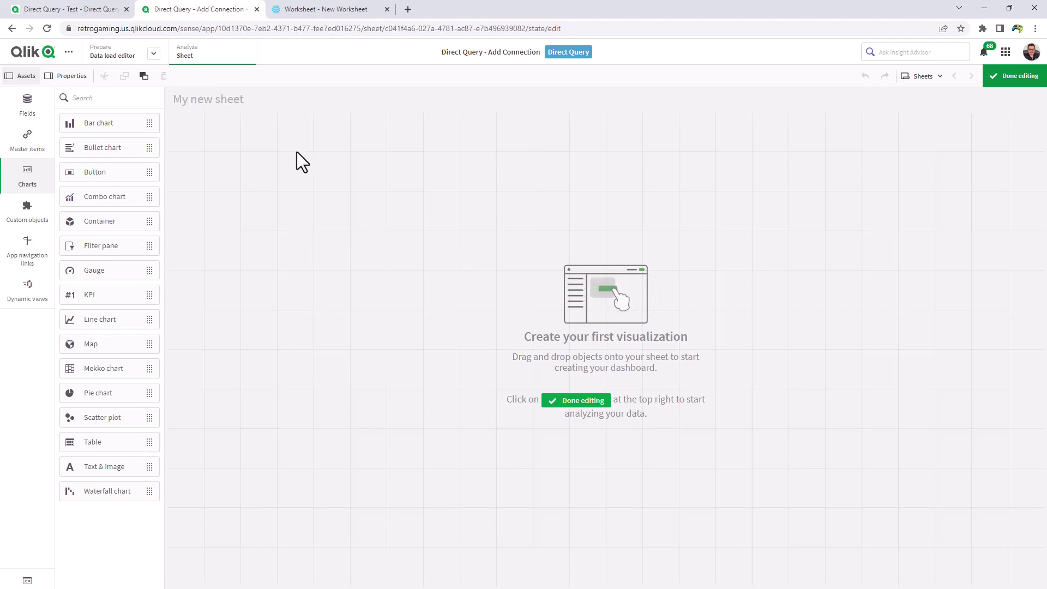
In the Direct Query - Test app, select order #1554 in the Name filter and confirm.
left_click(96, 10)
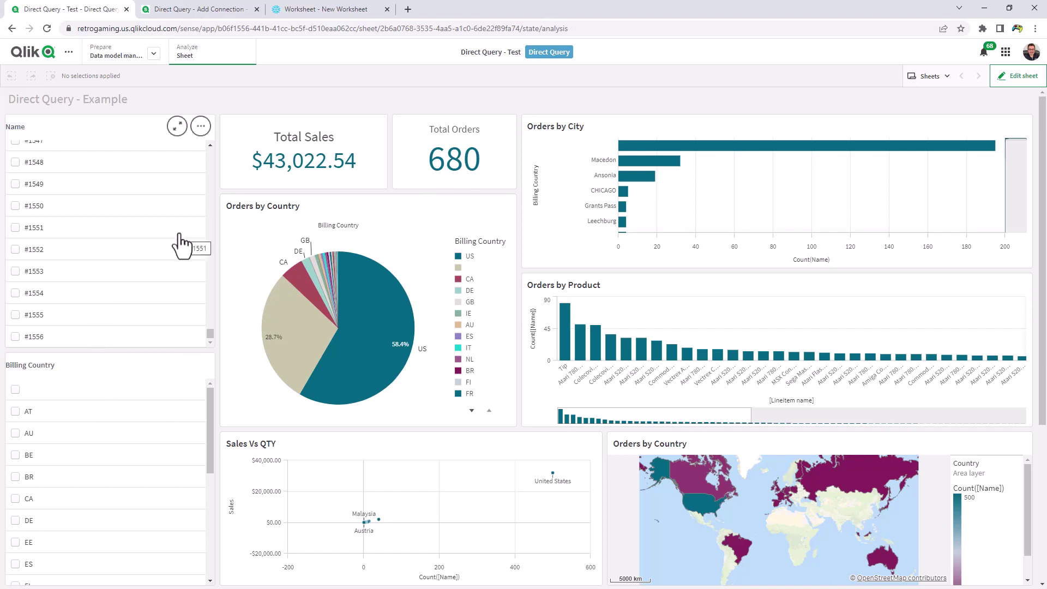
left_click(15, 293)
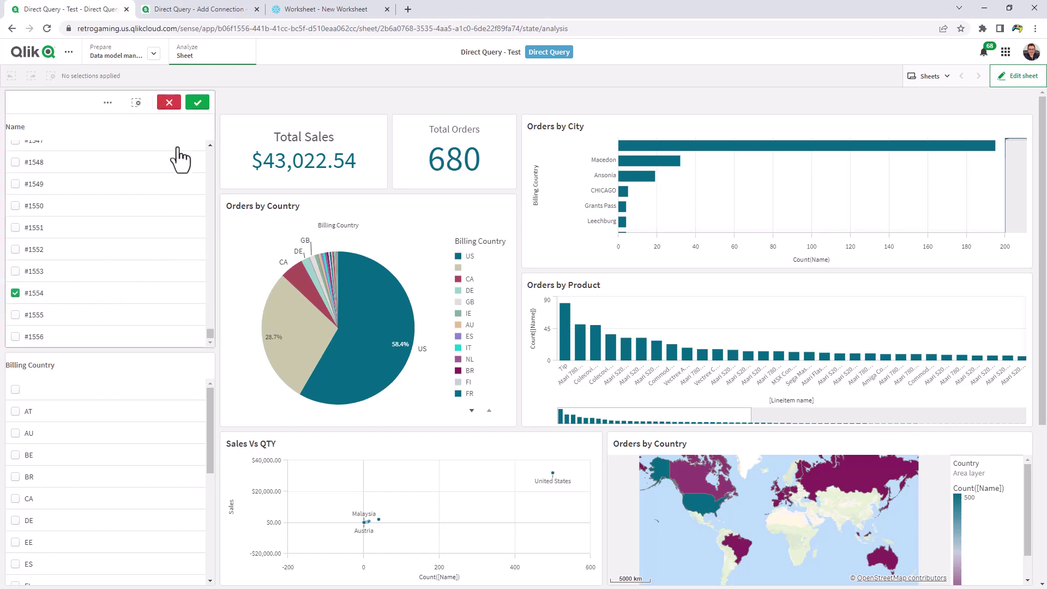
left_click(197, 103)
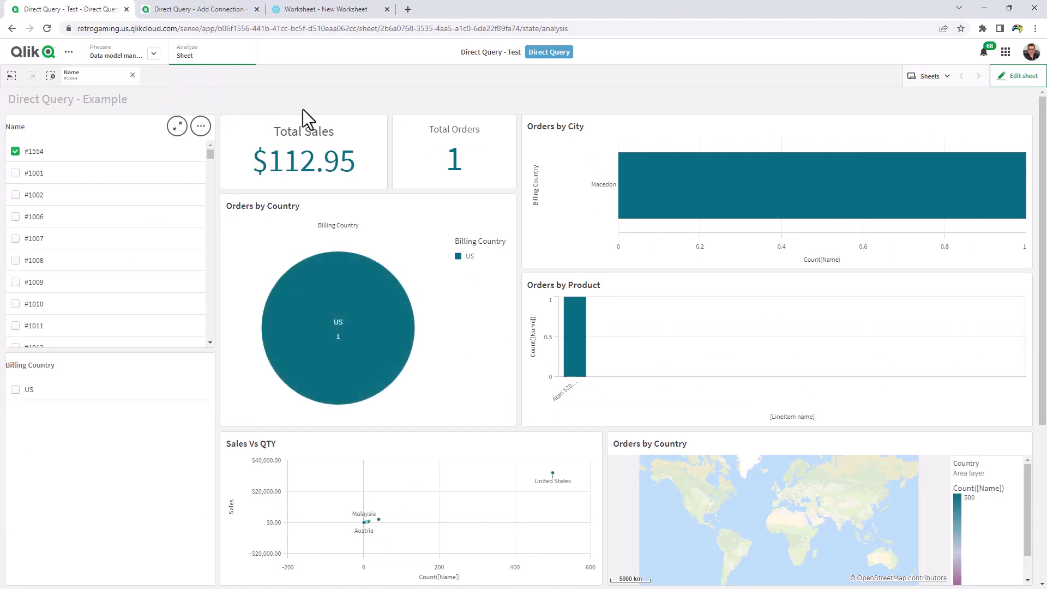
In Snowflake, list the query History with Qlik's SELECT joining customers and orders, filtered to #1554.
left_click(328, 12)
left_click(301, 63)
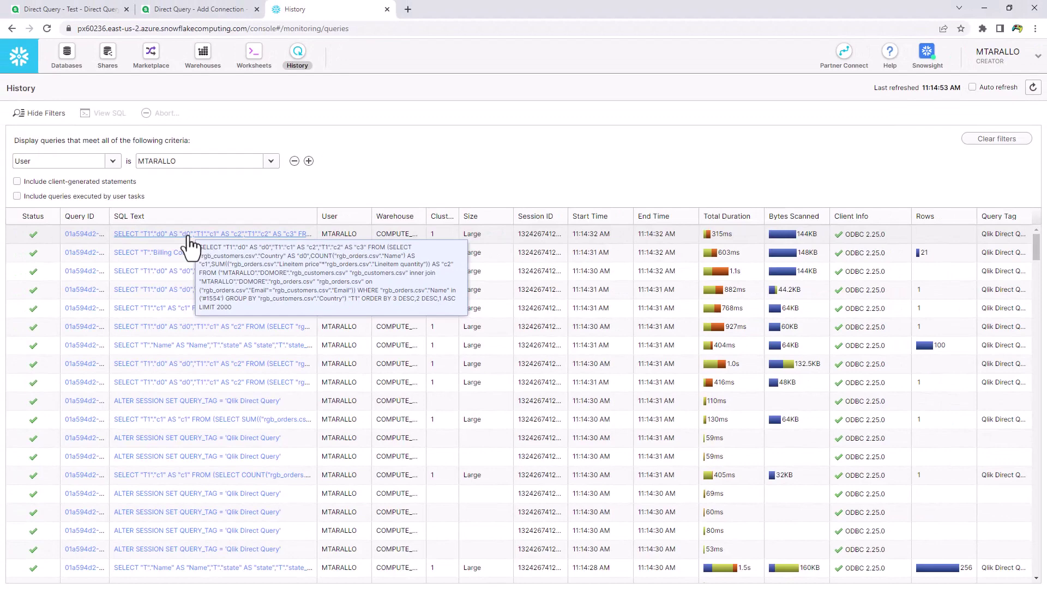
On the Direct Query - Test dashboard, clear the #1554 filter and select orders #1007 and #1008.
left_click(223, 12)
left_click(77, 11)
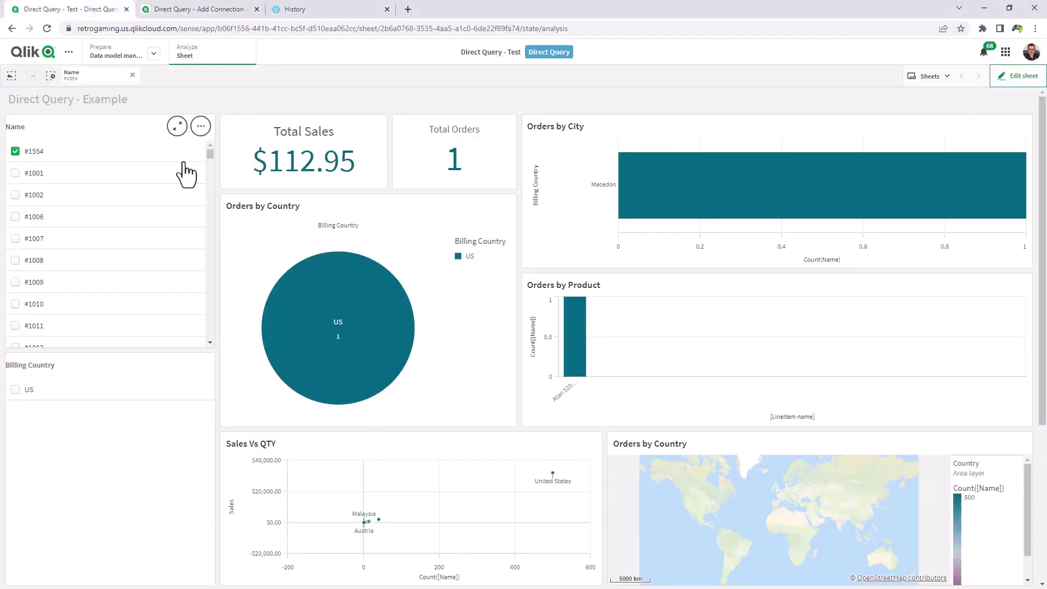
left_click(16, 154)
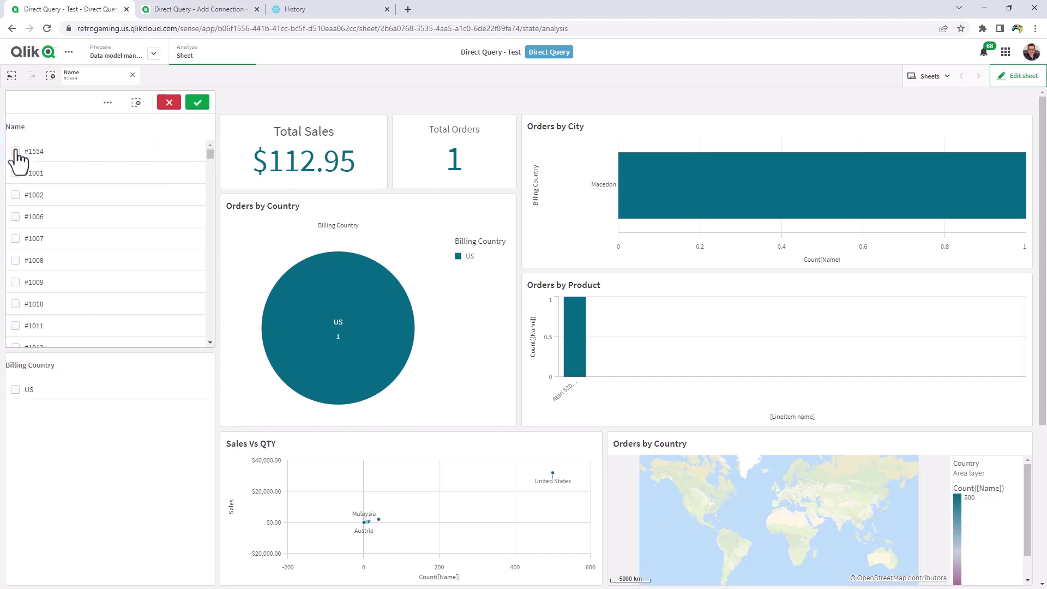
left_click(17, 154)
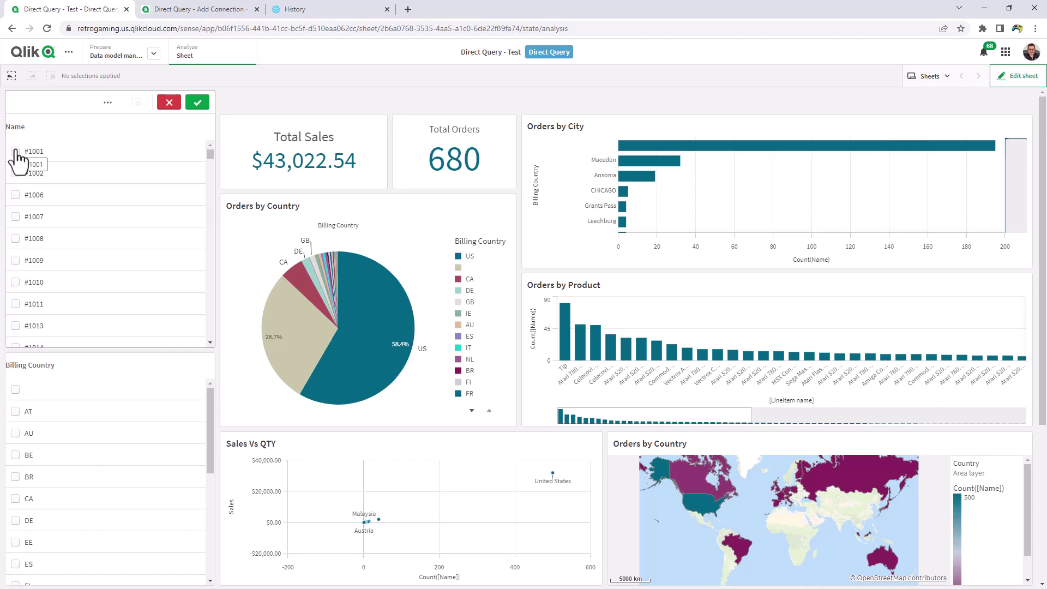
left_click(16, 217)
left_click(17, 239)
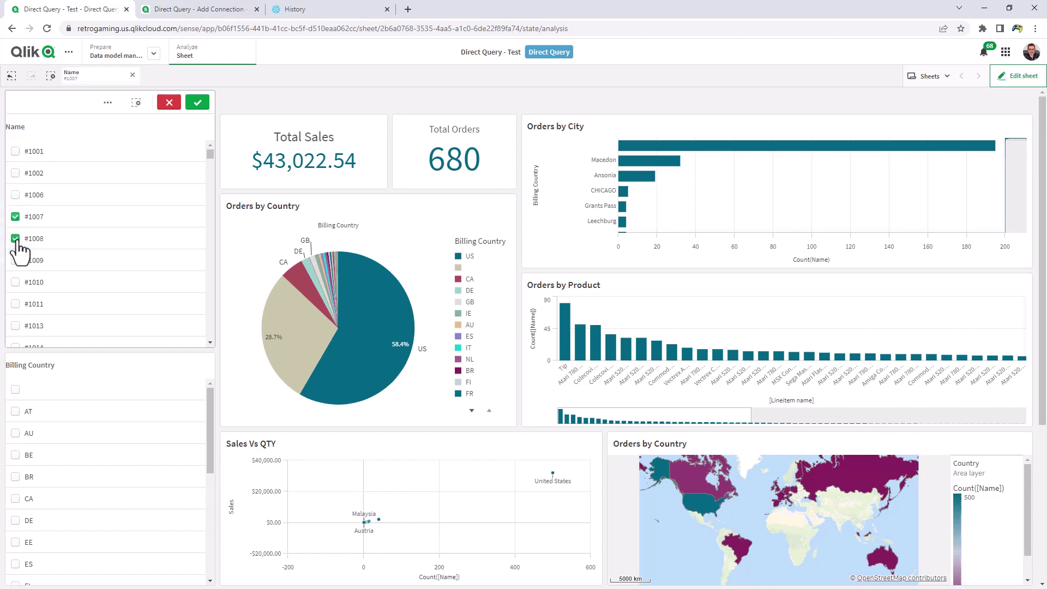